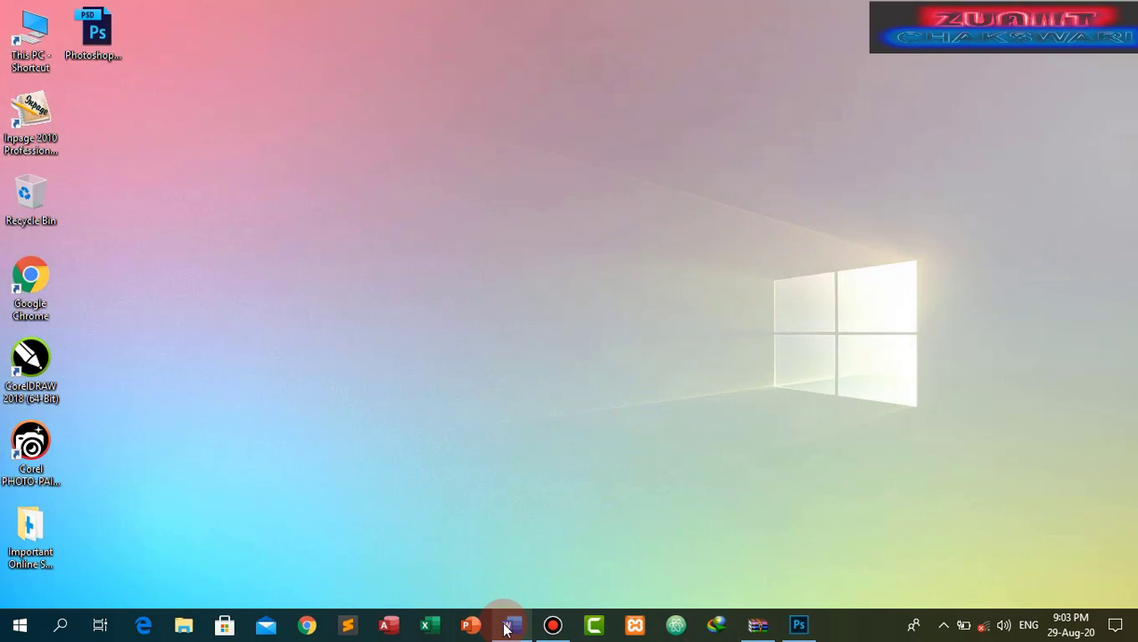
Step: Restore the Word document and scroll its Photoshop versions table down to row 20, CC2015
left_click(510, 624)
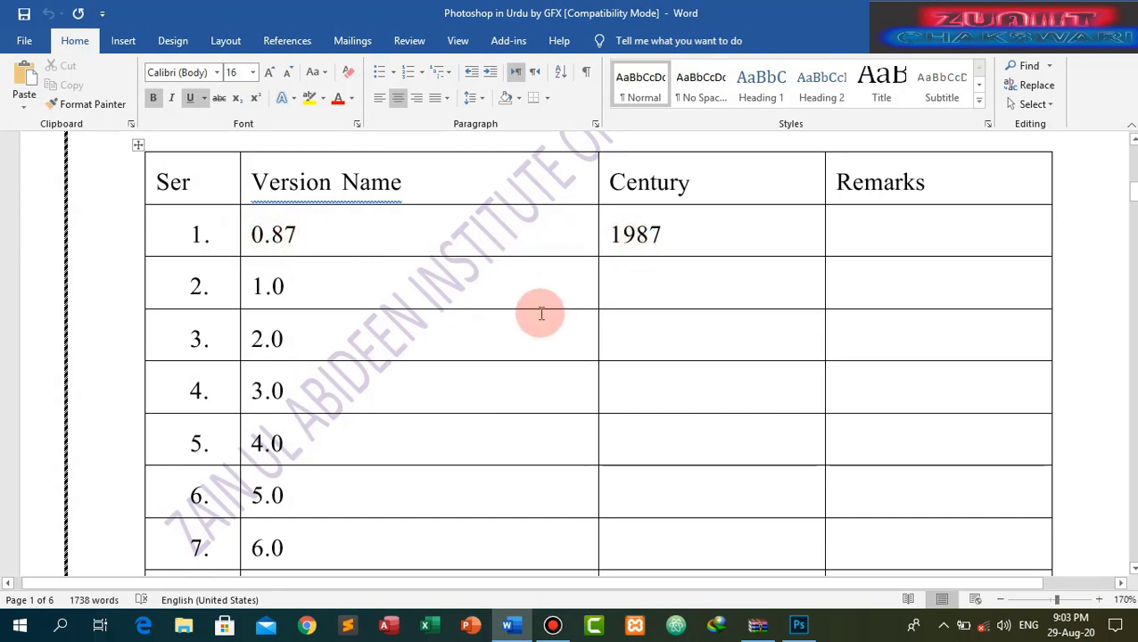
scroll(303, 298, "down", 2)
scroll(302, 298, "down", 1)
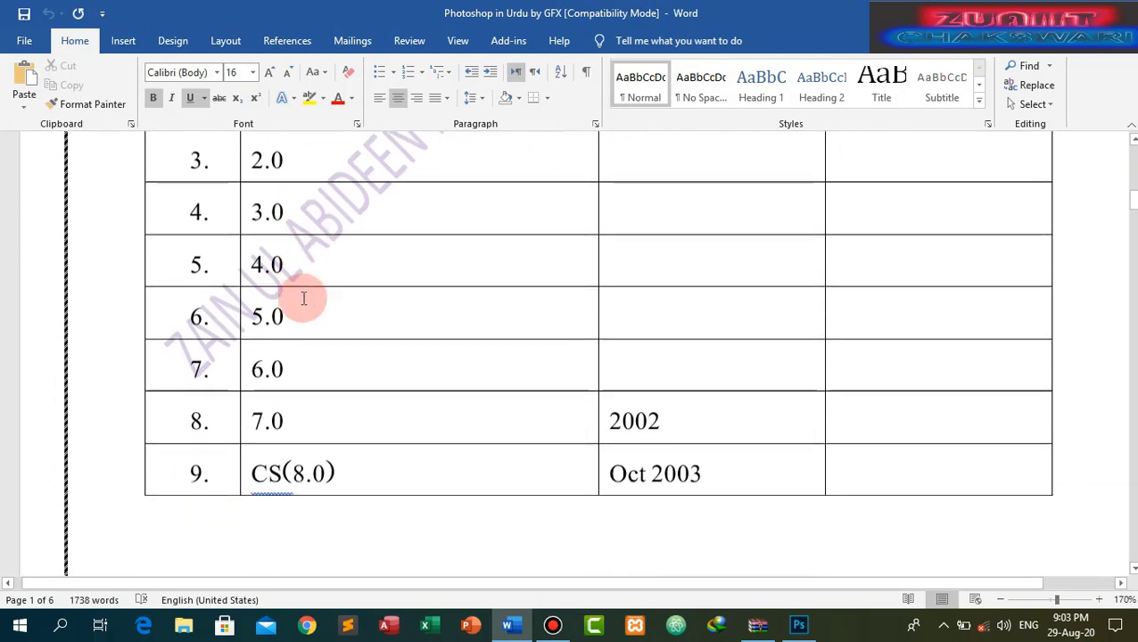
scroll(300, 297, "down", 1)
scroll(298, 244, "up", 1)
scroll(312, 239, "up", 1)
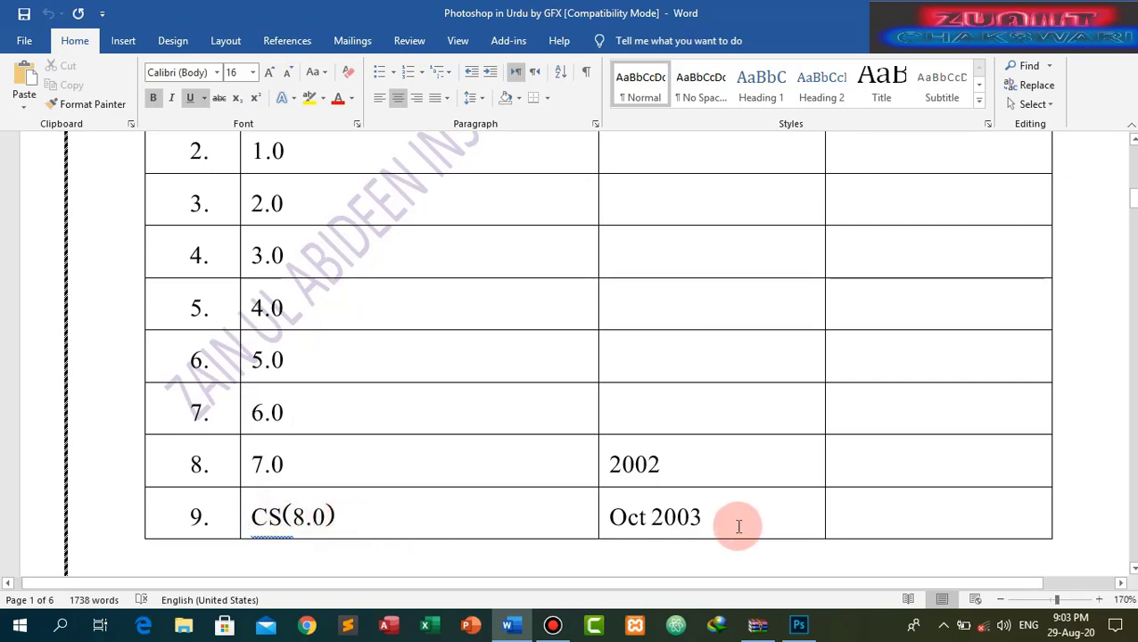
scroll(690, 506, "down", 1)
scroll(690, 506, "down", 2)
scroll(678, 489, "down", 1)
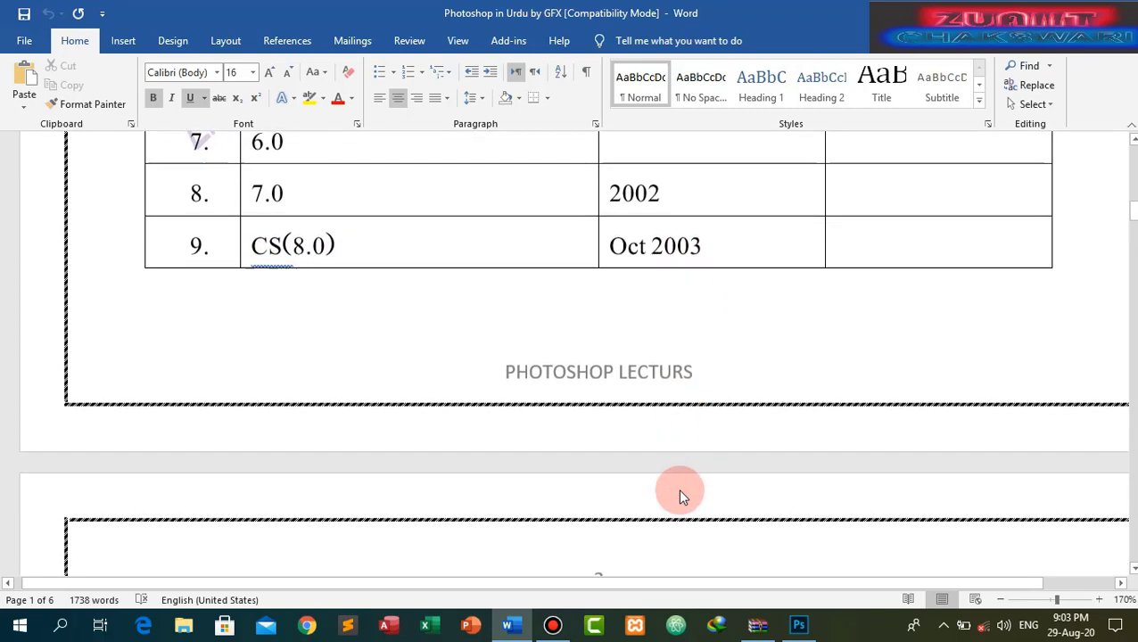
scroll(678, 488, "down", 3)
scroll(677, 487, "down", 2)
scroll(676, 484, "down", 3)
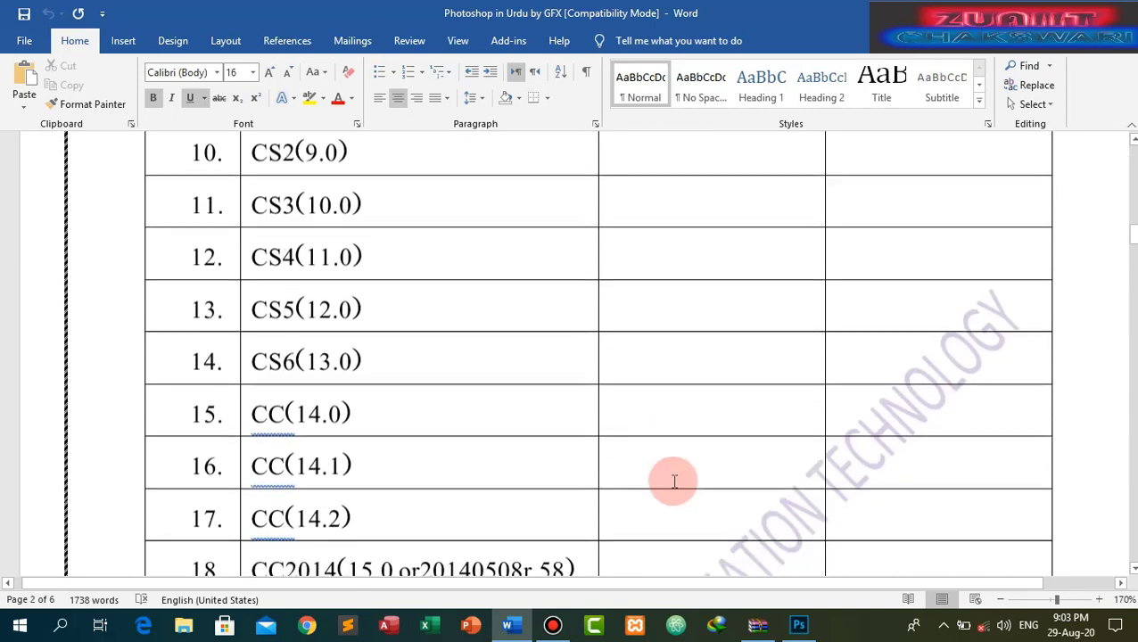
scroll(675, 481, "up", 1)
scroll(675, 482, "up", 3)
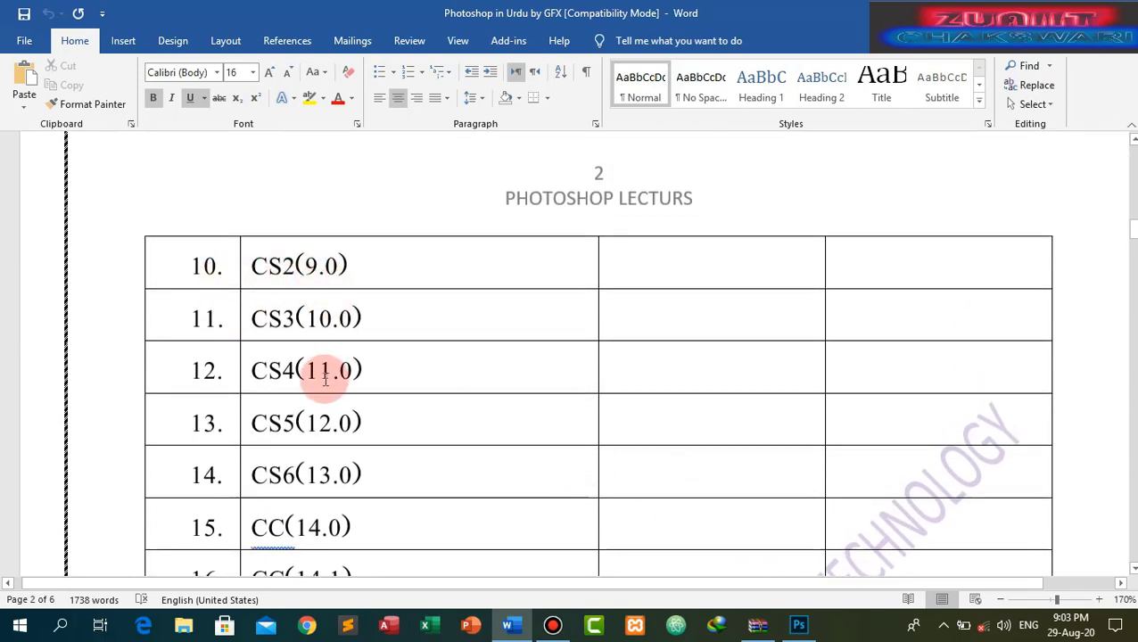
scroll(277, 331, "down", 1)
scroll(295, 321, "down", 1)
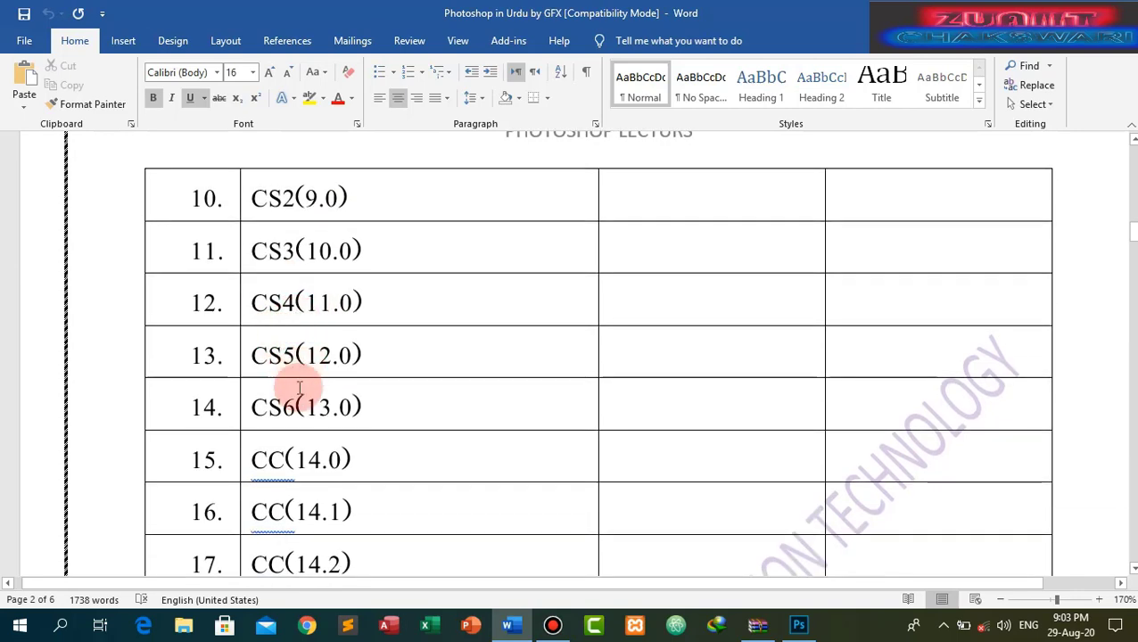
scroll(294, 424, "down", 2)
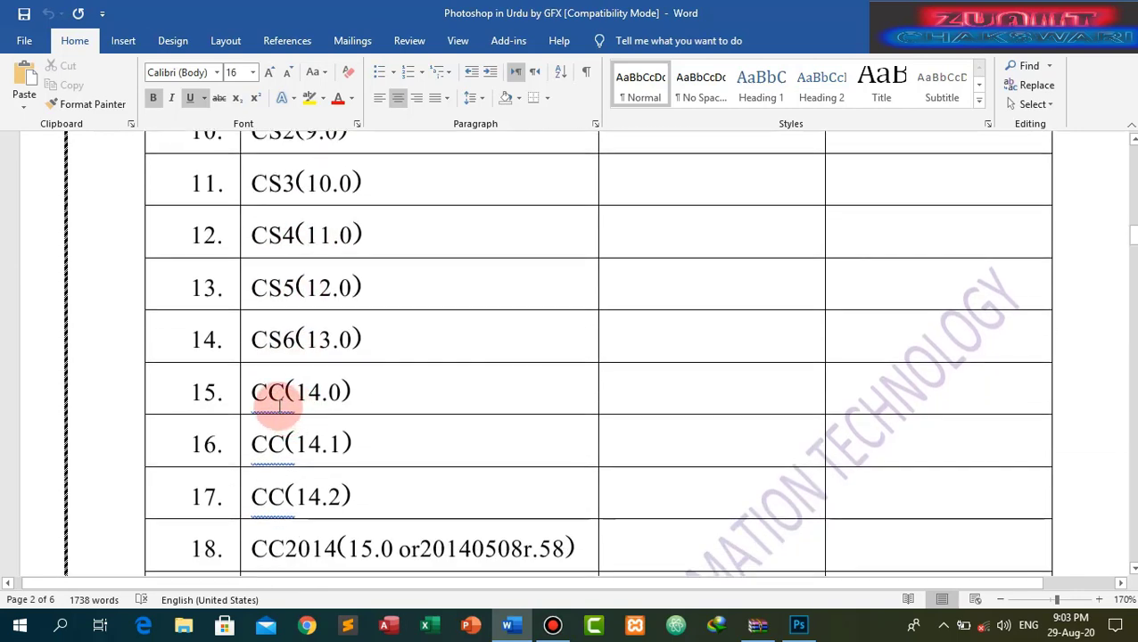
scroll(354, 394, "down", 1)
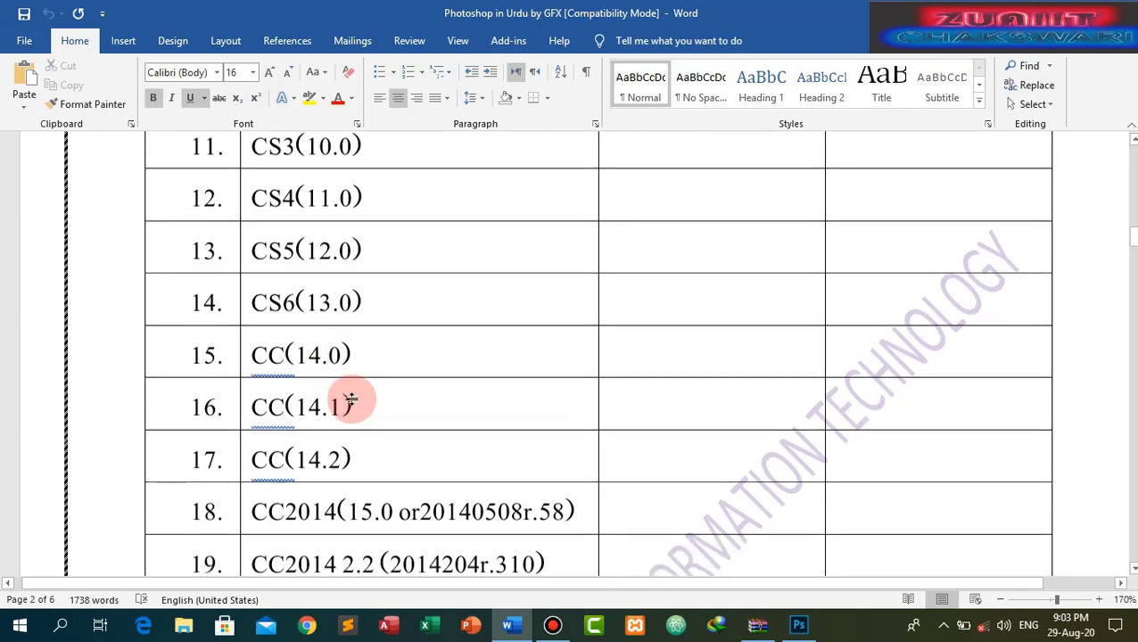
scroll(351, 401, "down", 1)
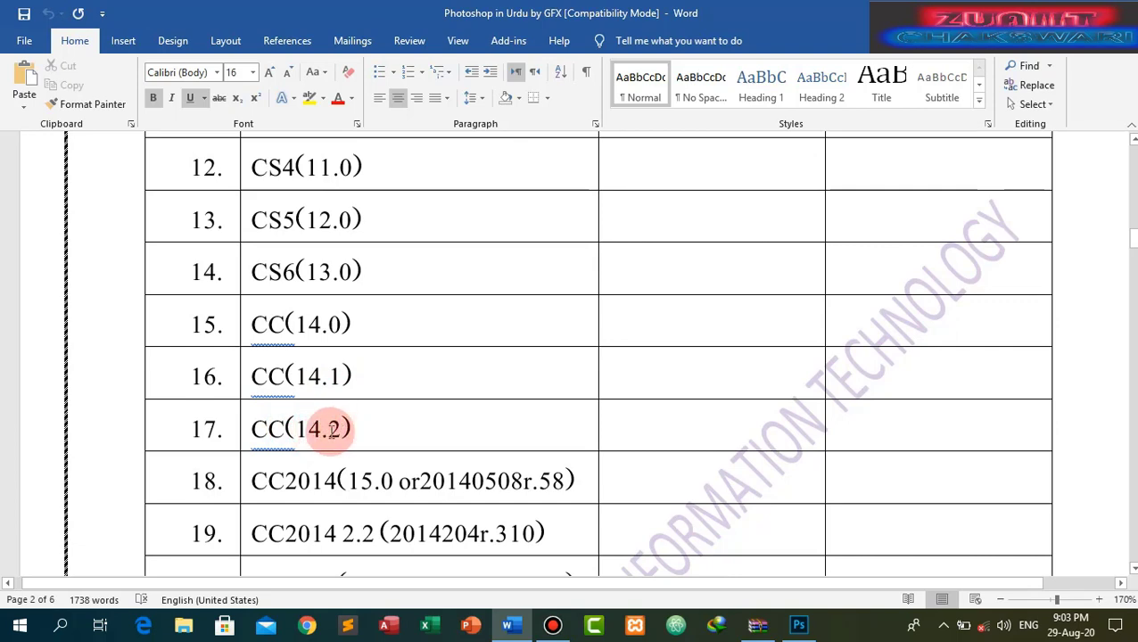
scroll(330, 432, "down", 1)
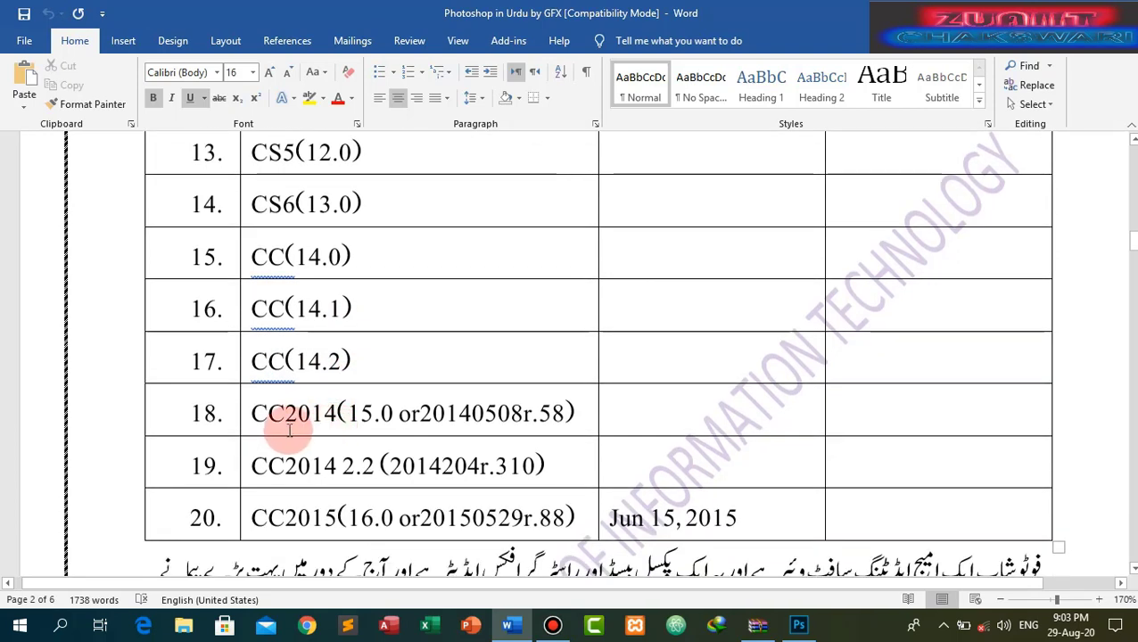
scroll(362, 427, "down", 1)
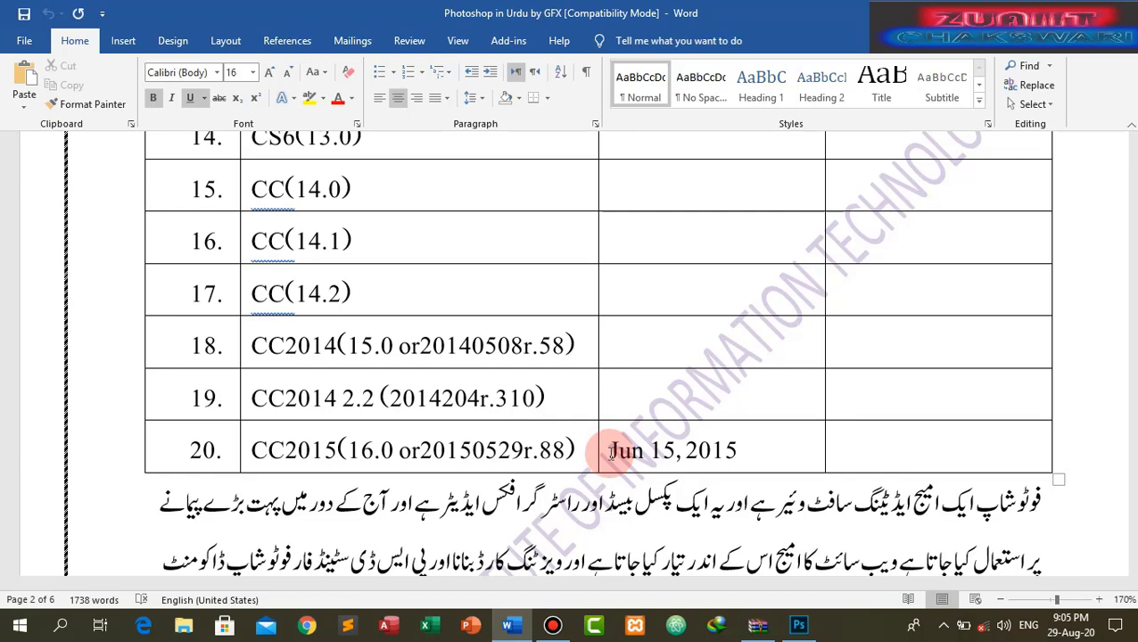
scroll(610, 452, "up", 1)
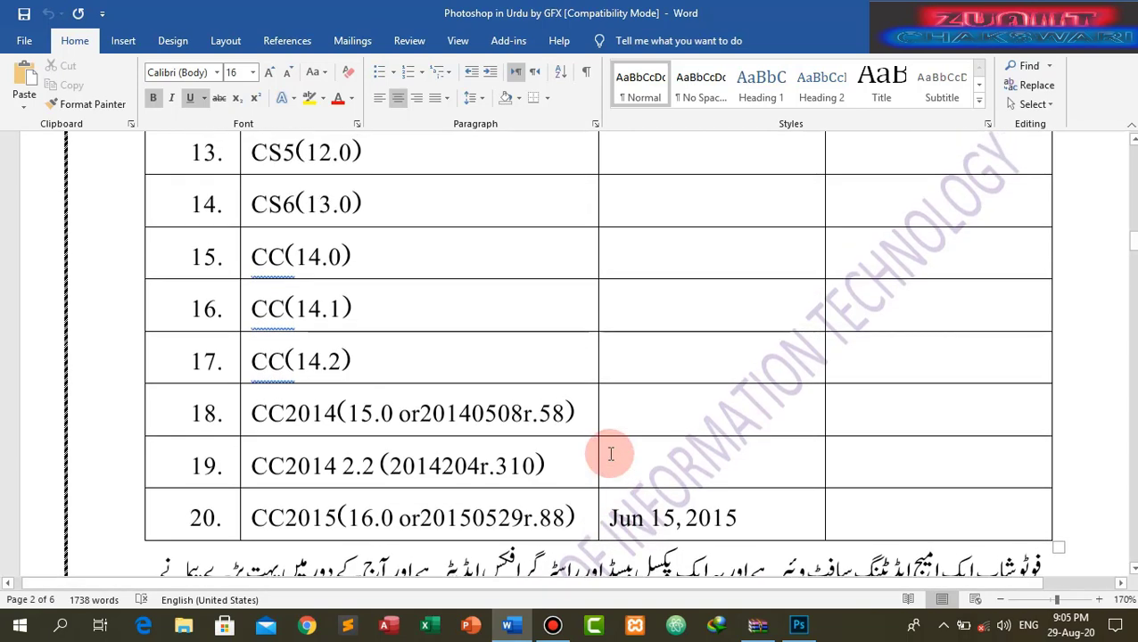
scroll(610, 454, "up", 3)
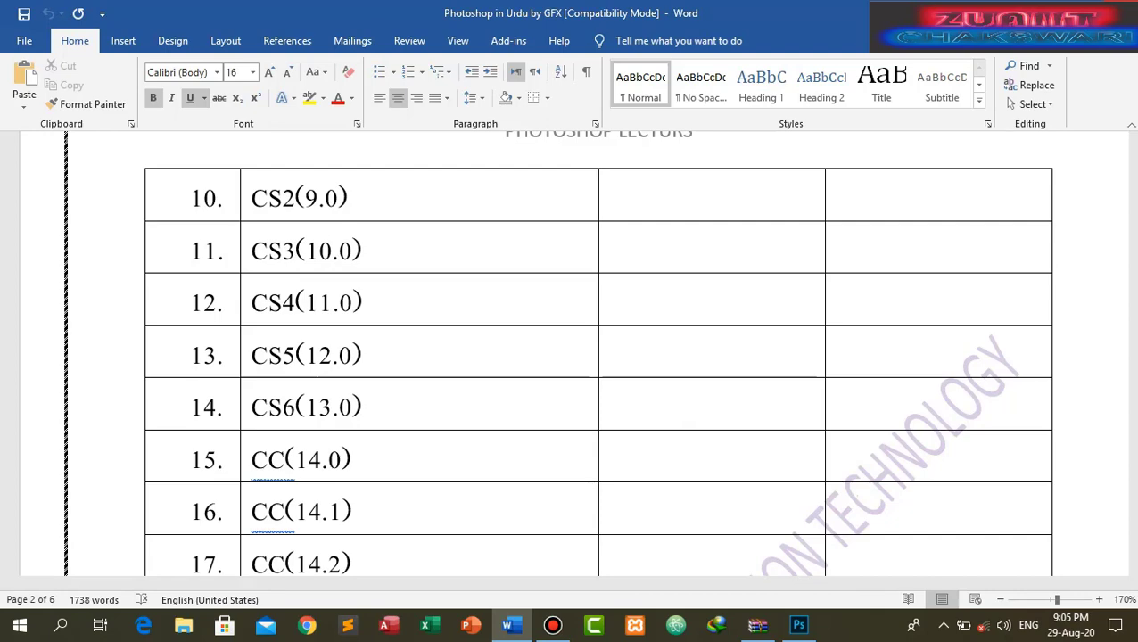
Step: Quit Word, switch to Photoshop, and bring up File > New showing Untitled-1 at 16 x 16 pixels
key("ctrl+w")
key("alt+F4")
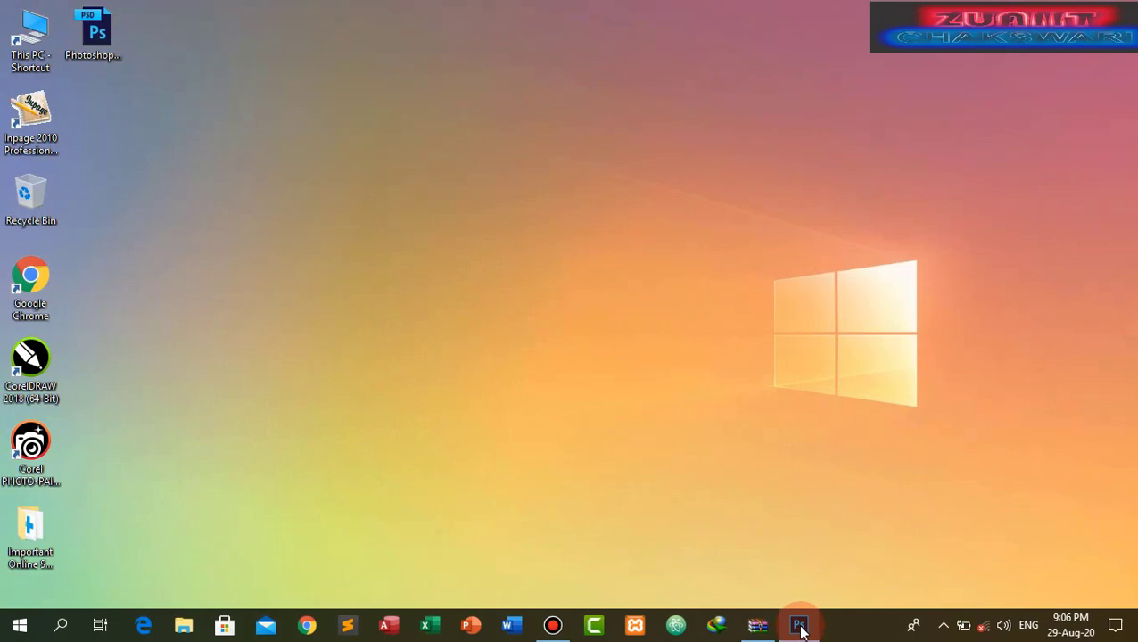
left_click(800, 628)
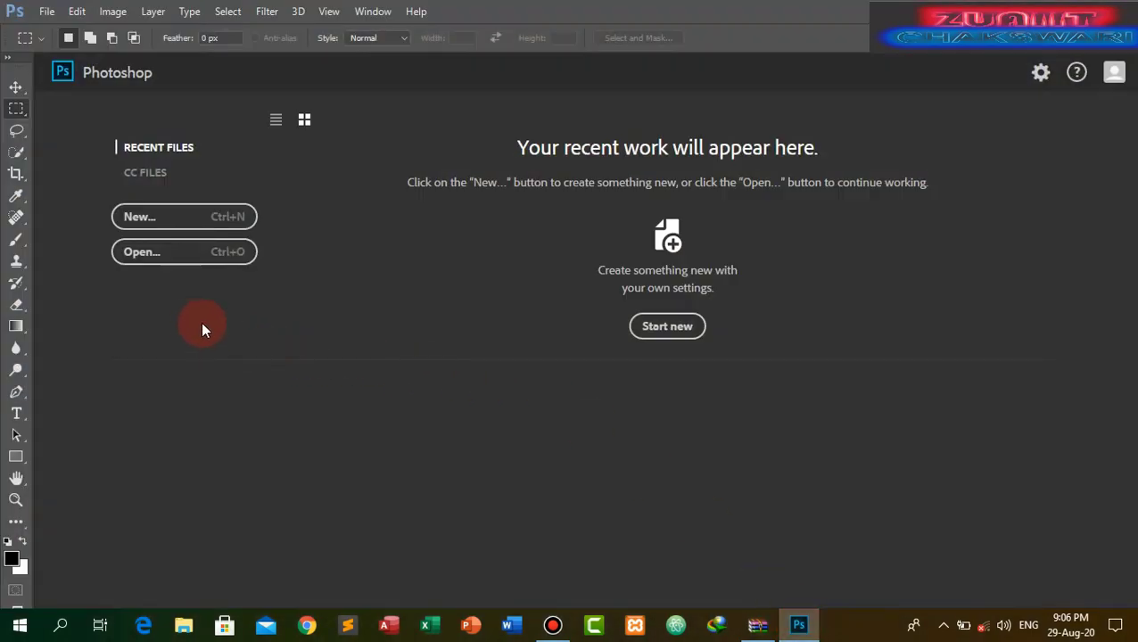
left_click(47, 11)
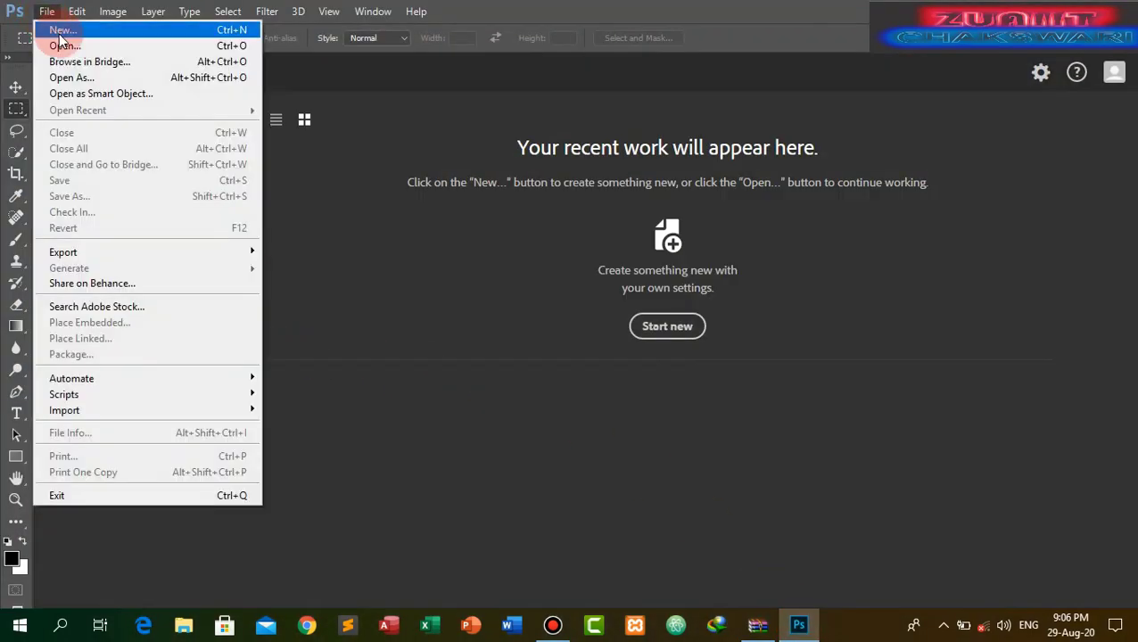
left_click(51, 42)
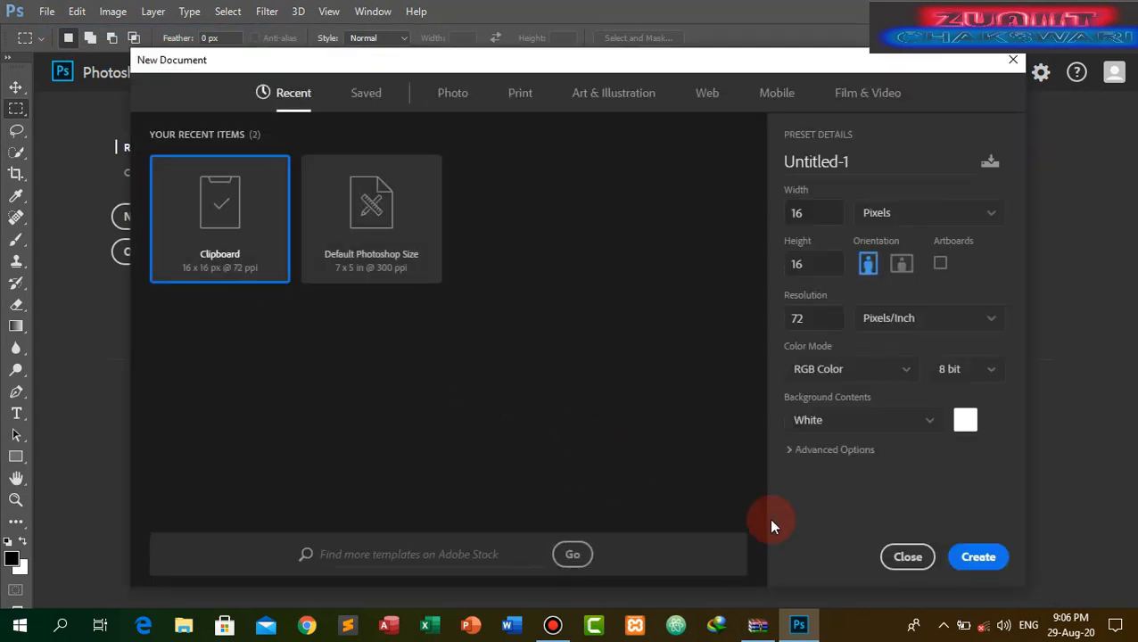
Step: Create the white 16 x 16 pixel, 72 ppi Untitled-1 document
left_click(979, 557)
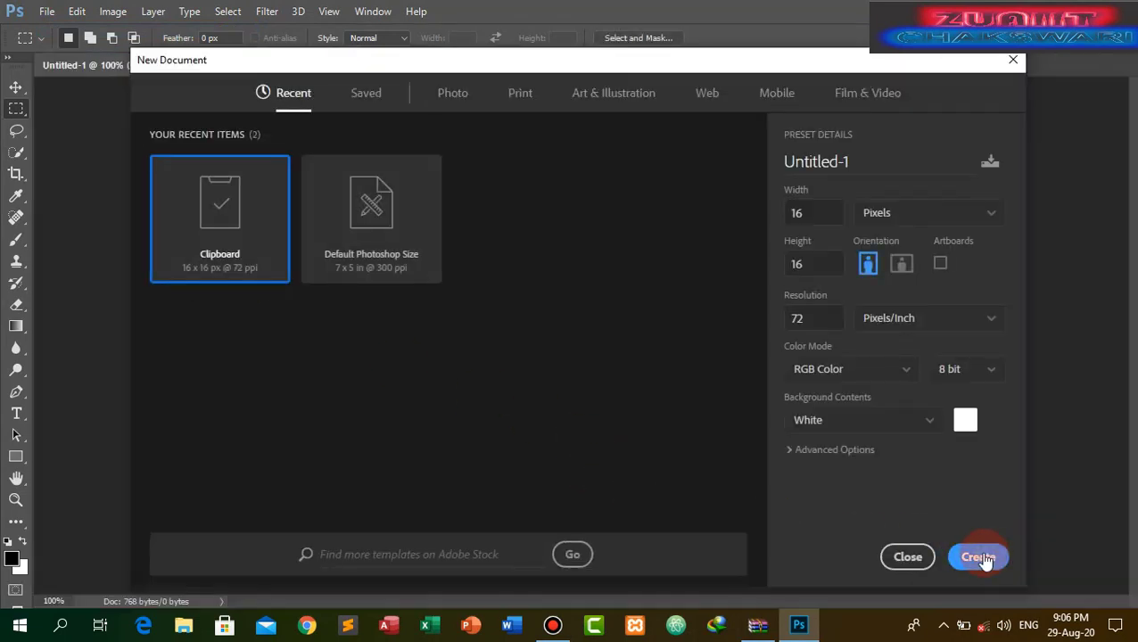